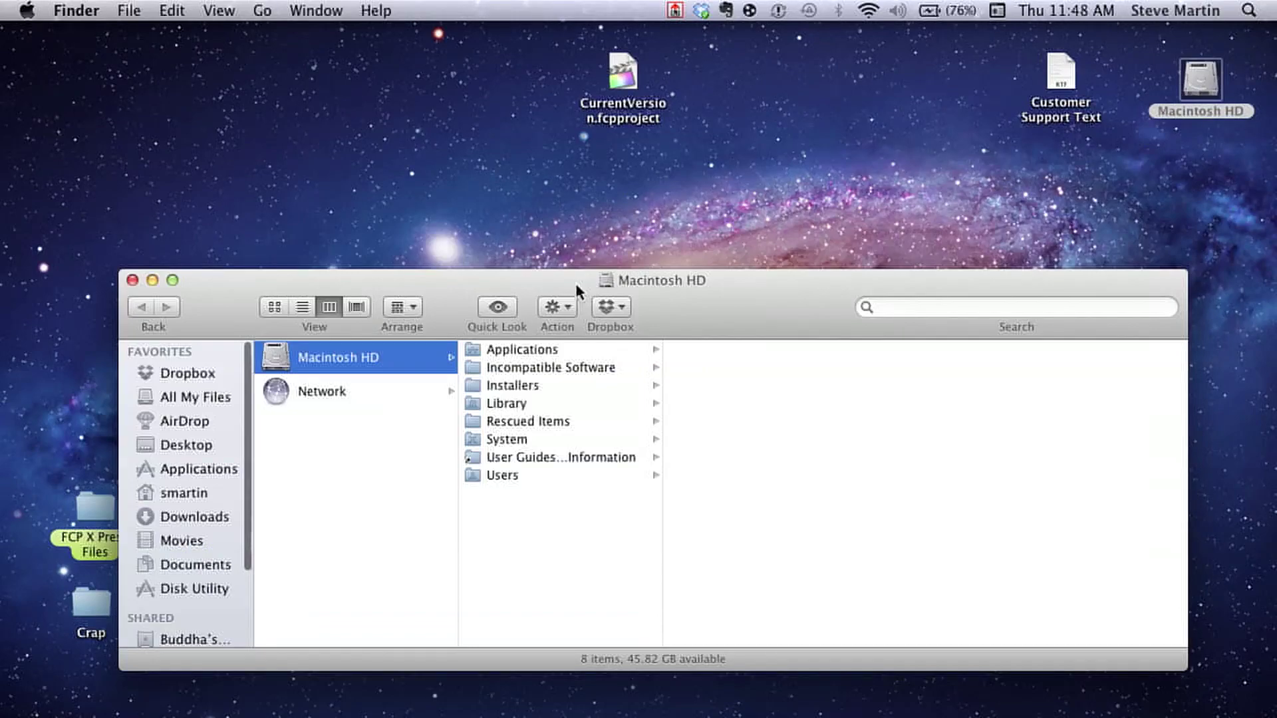
- Open the Movies folder, raise the Finder window, and browse into Final Cut Events
left_click(183, 542)
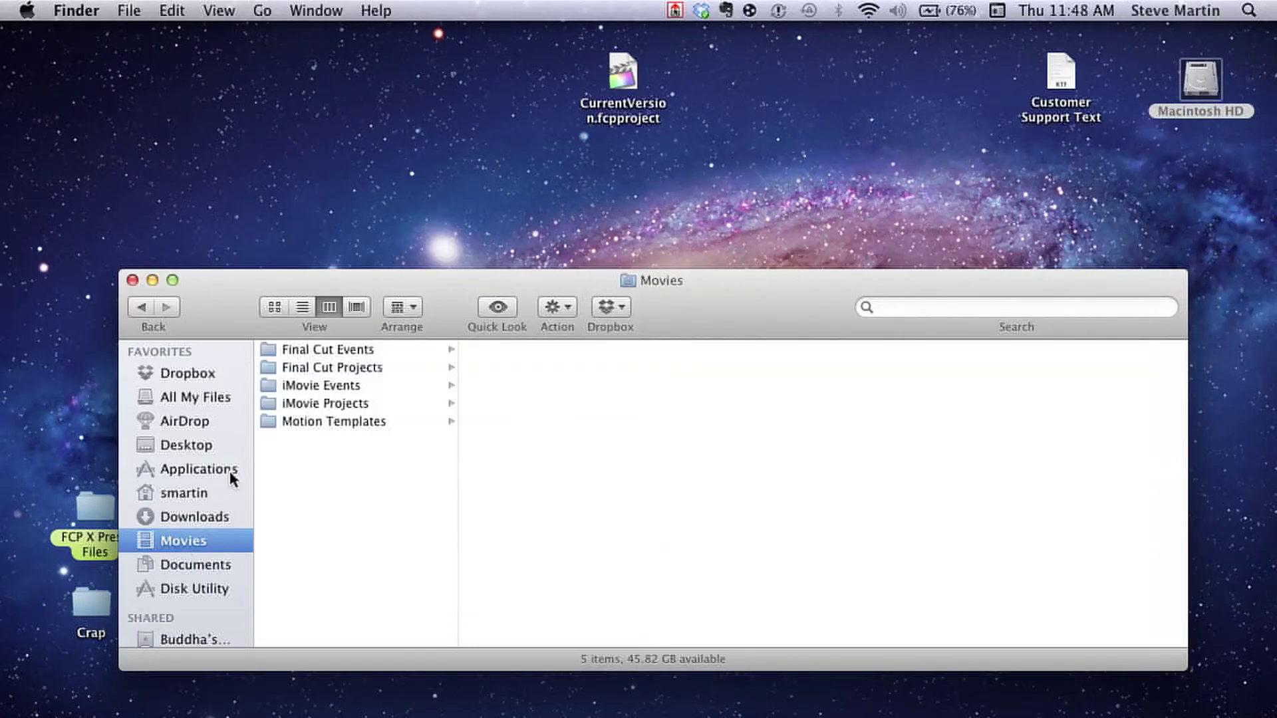
left_click_drag(236, 305, 243, 262)
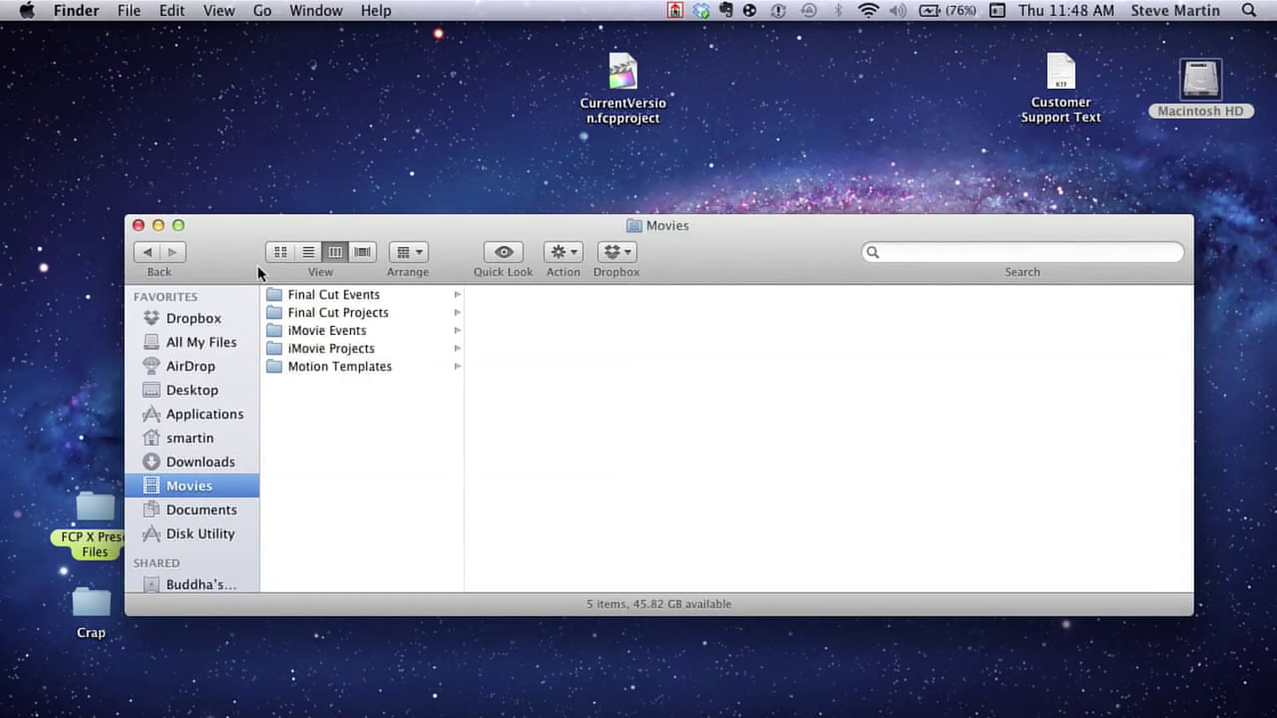
left_click(313, 301)
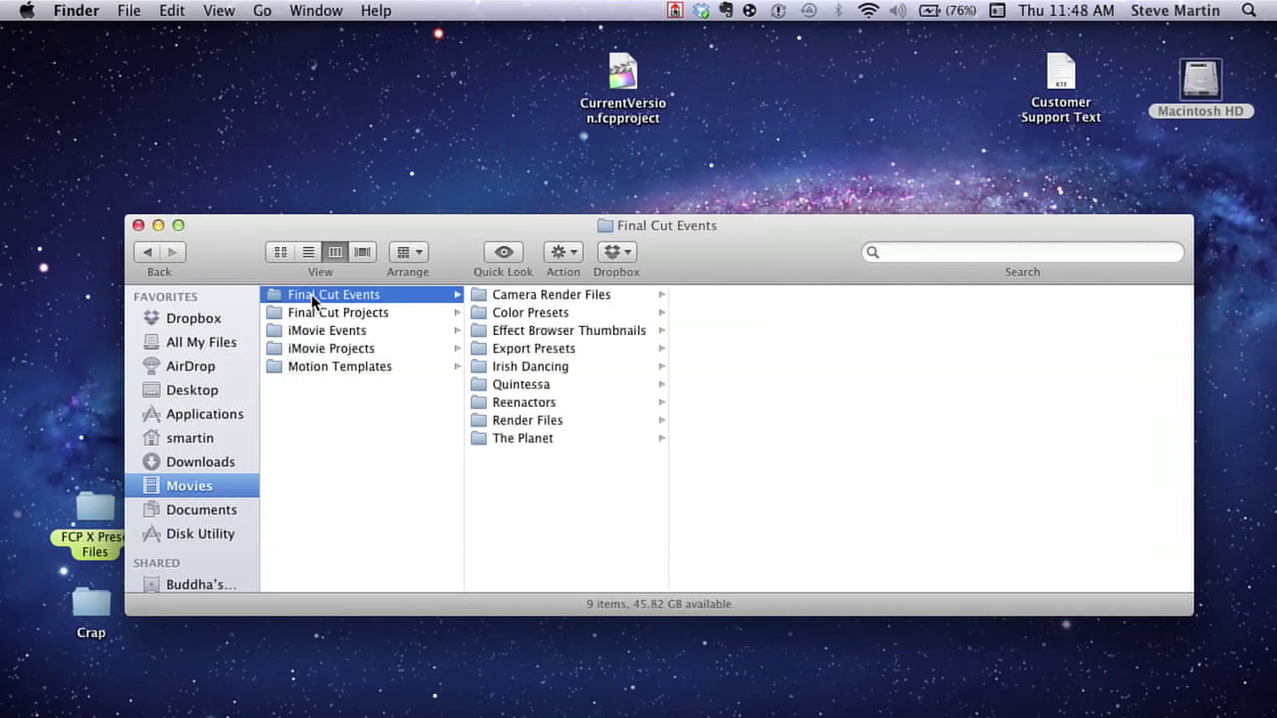
left_click(319, 314)
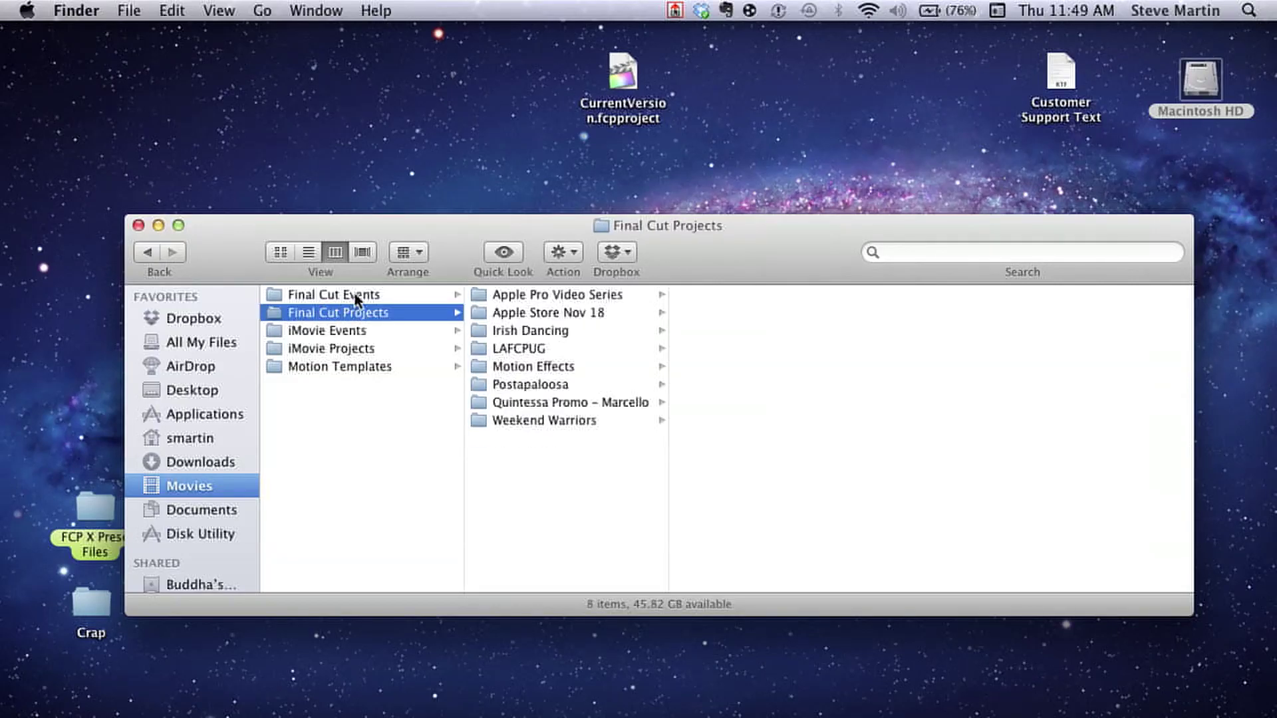
left_click(356, 296)
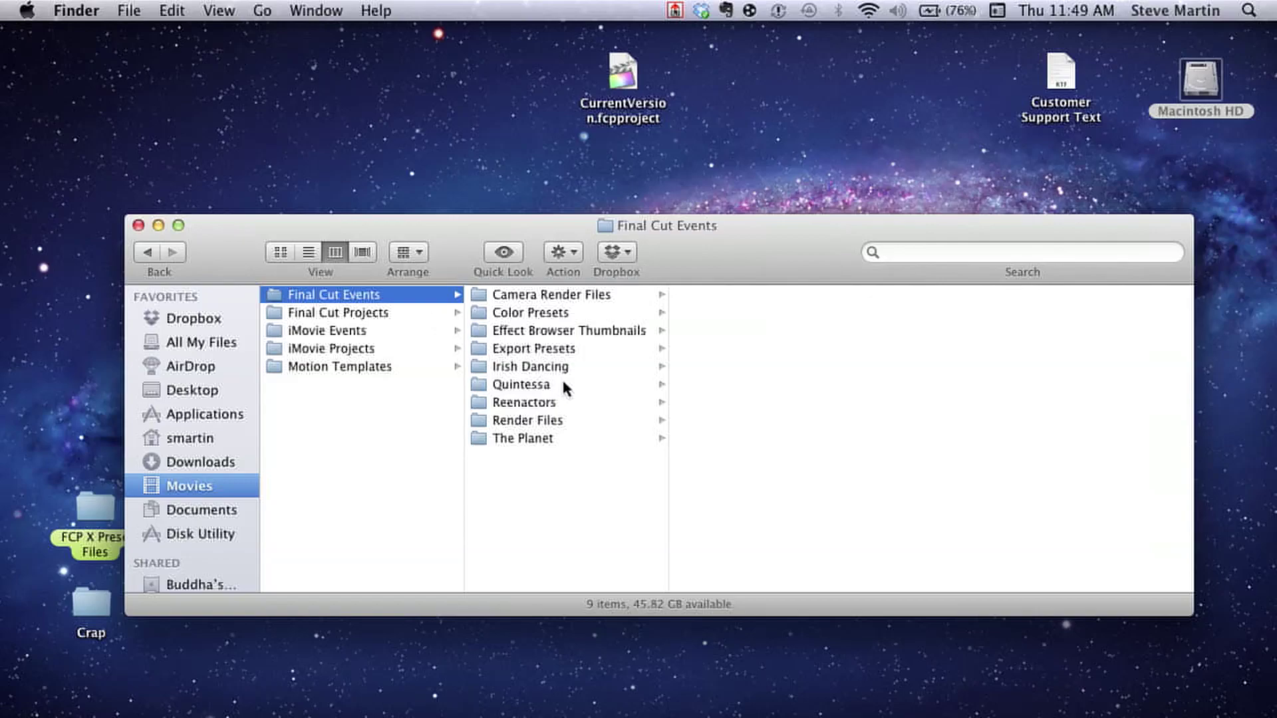
- Show The Planet's CurrentVersion.fcpevent database file, then the Reenactors event folder
left_click(507, 445)
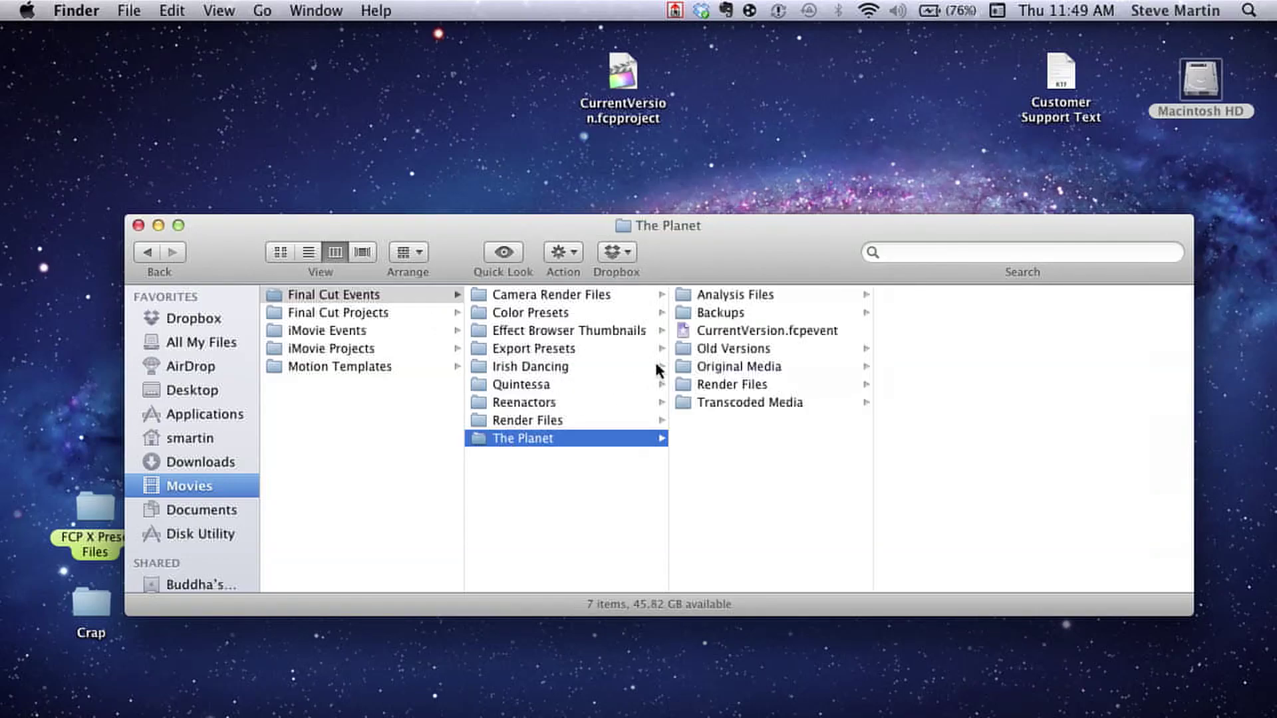
left_click(725, 333)
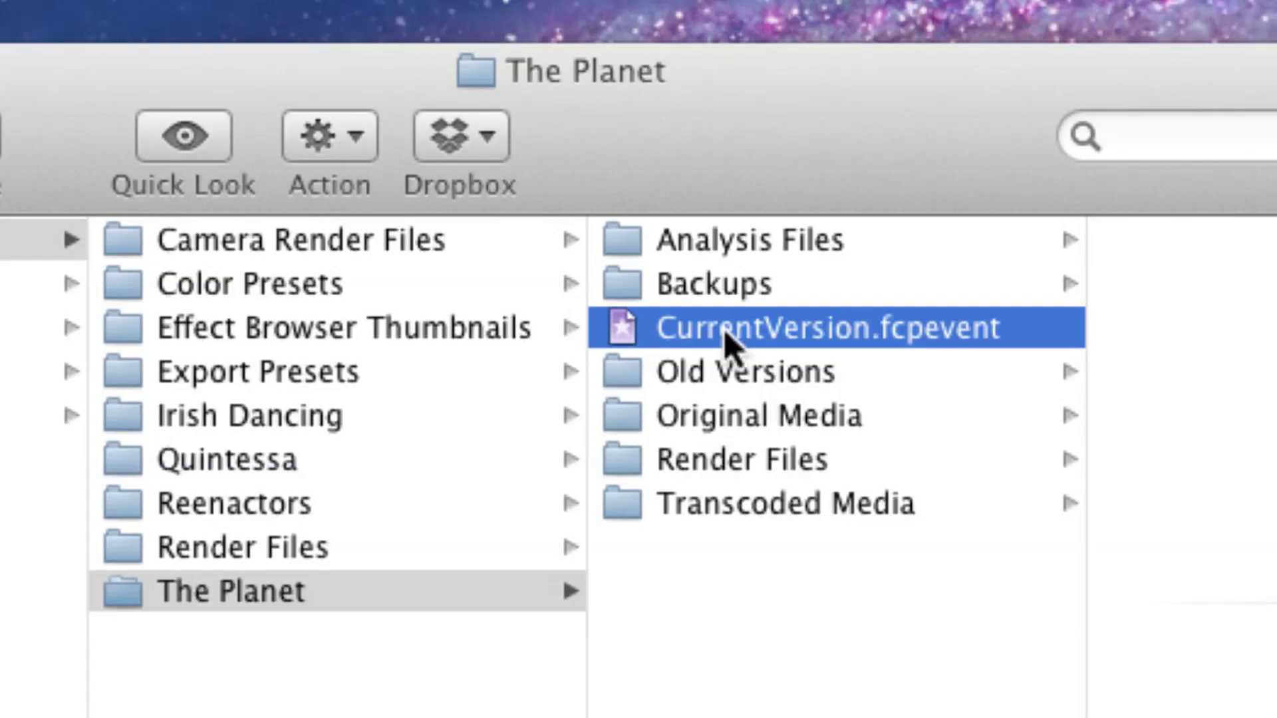
left_click(244, 513)
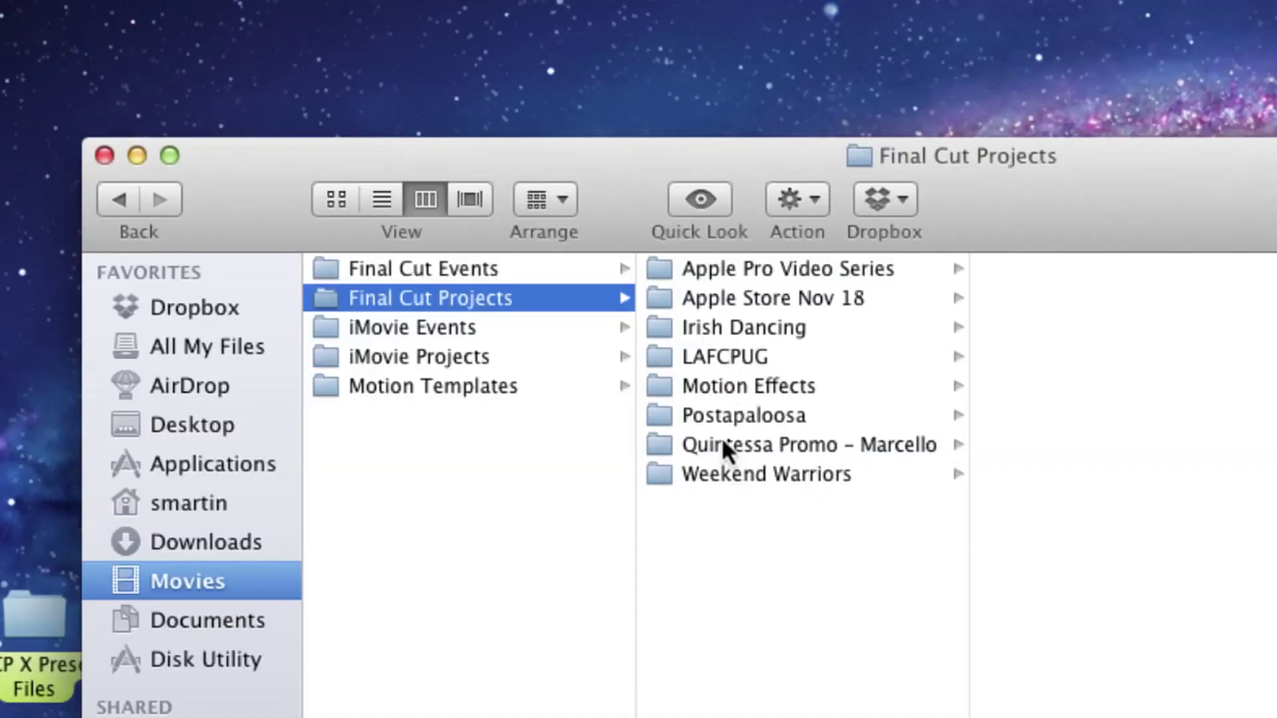
- Browse Apple Pro Video Series › Weekend Warriors MBS and open its Backups folder
left_click(718, 472)
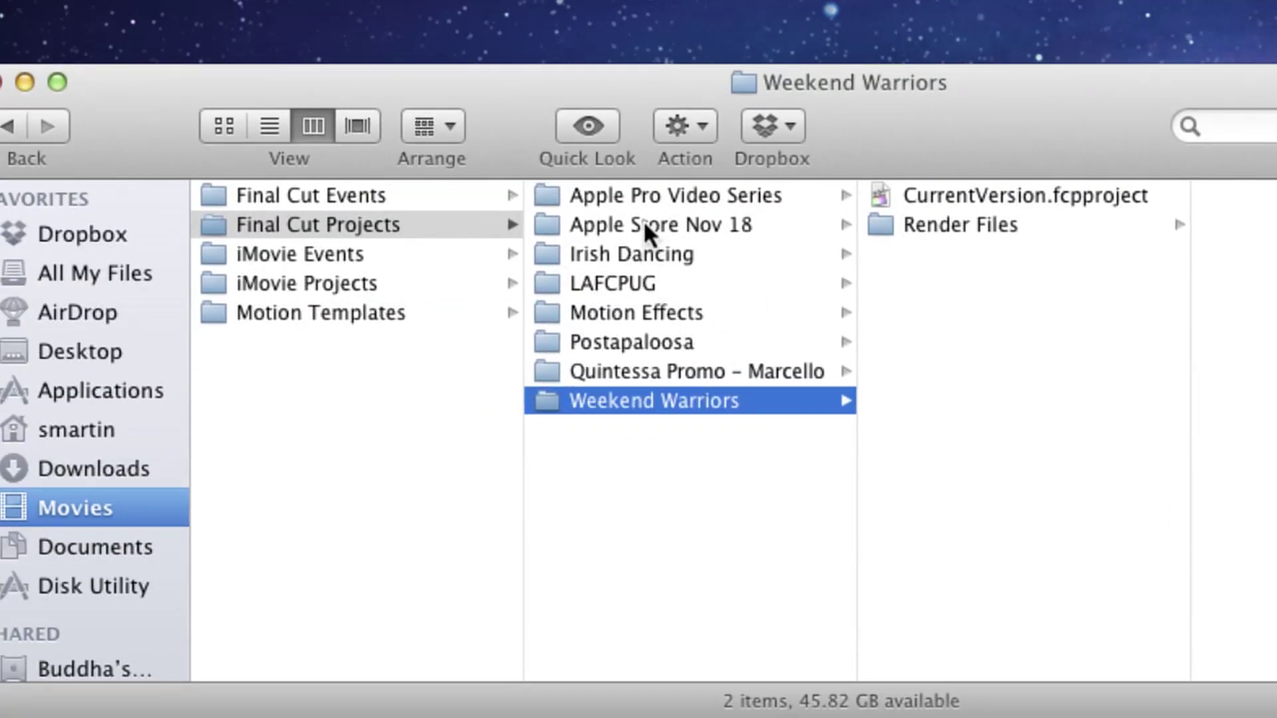
left_click(636, 194)
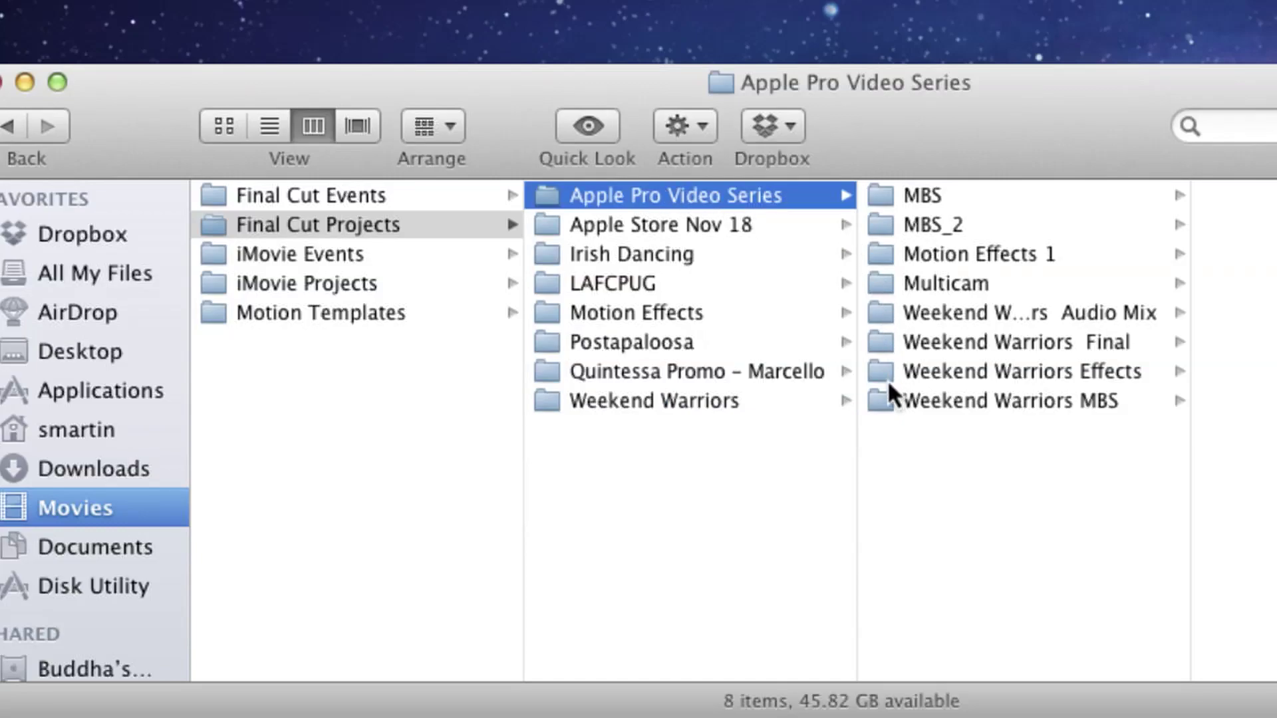
left_click(885, 400)
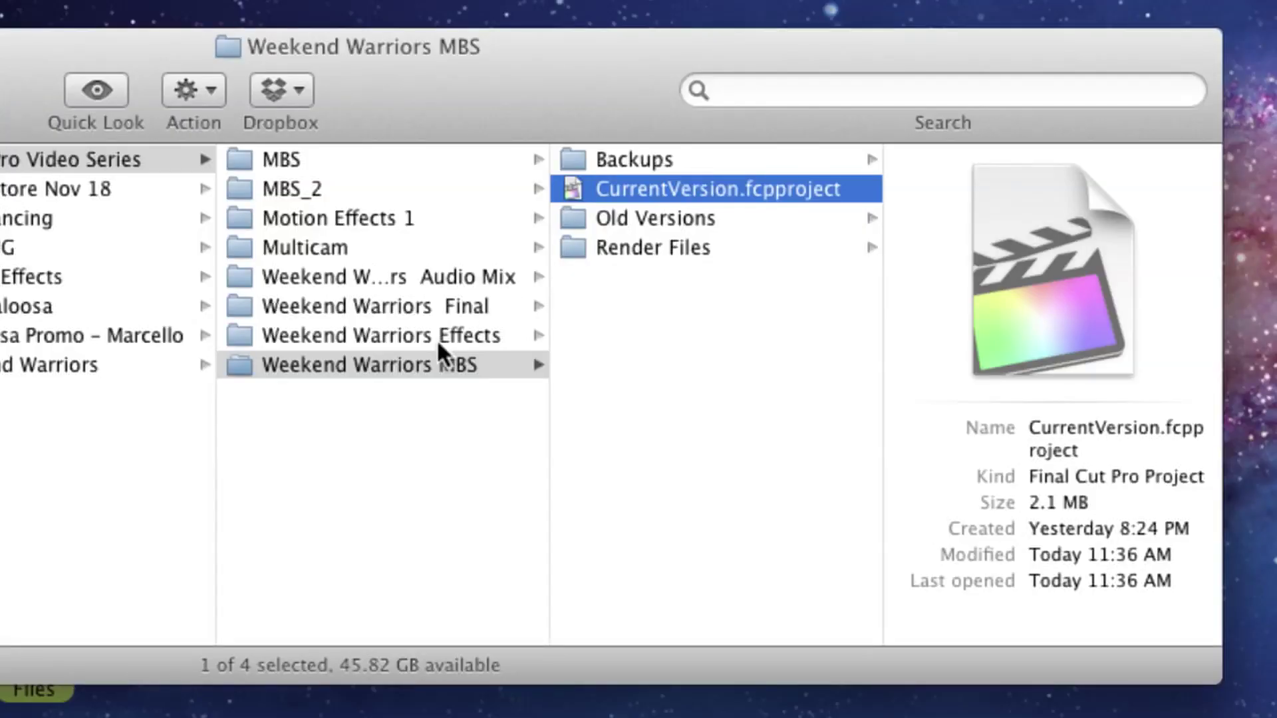
left_click(631, 163)
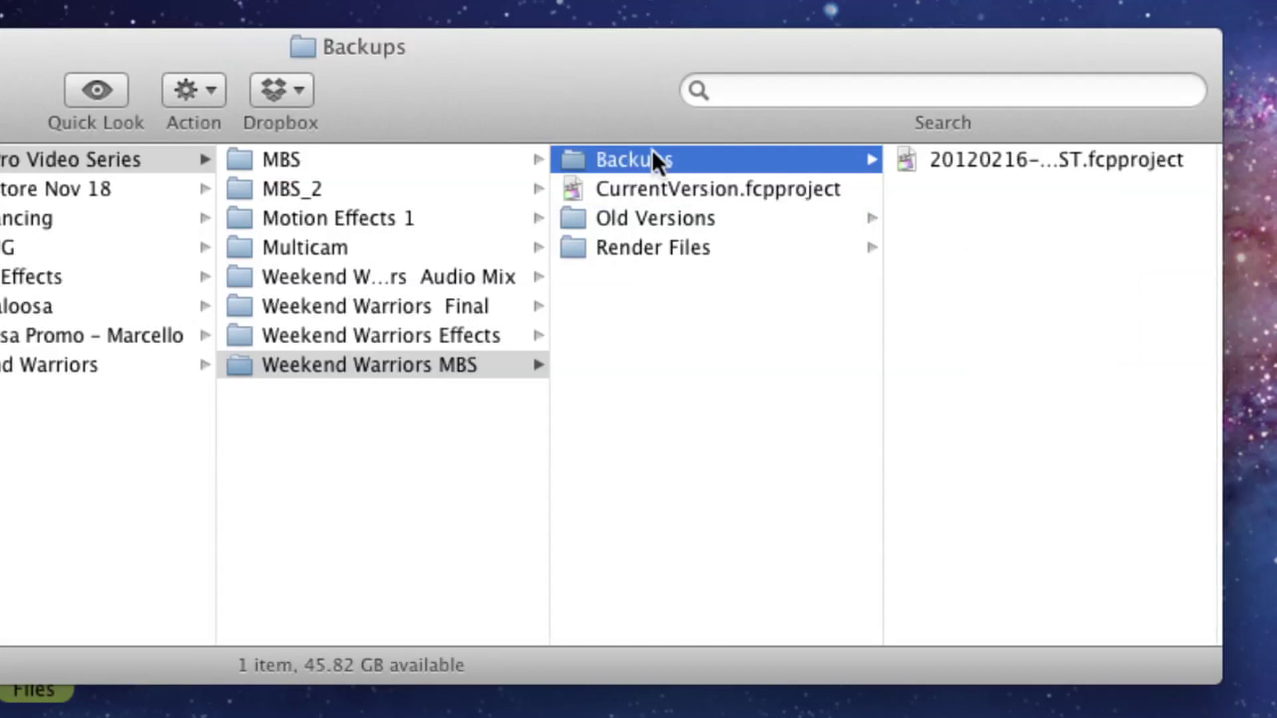
left_click_drag(843, 75, 741, 58)
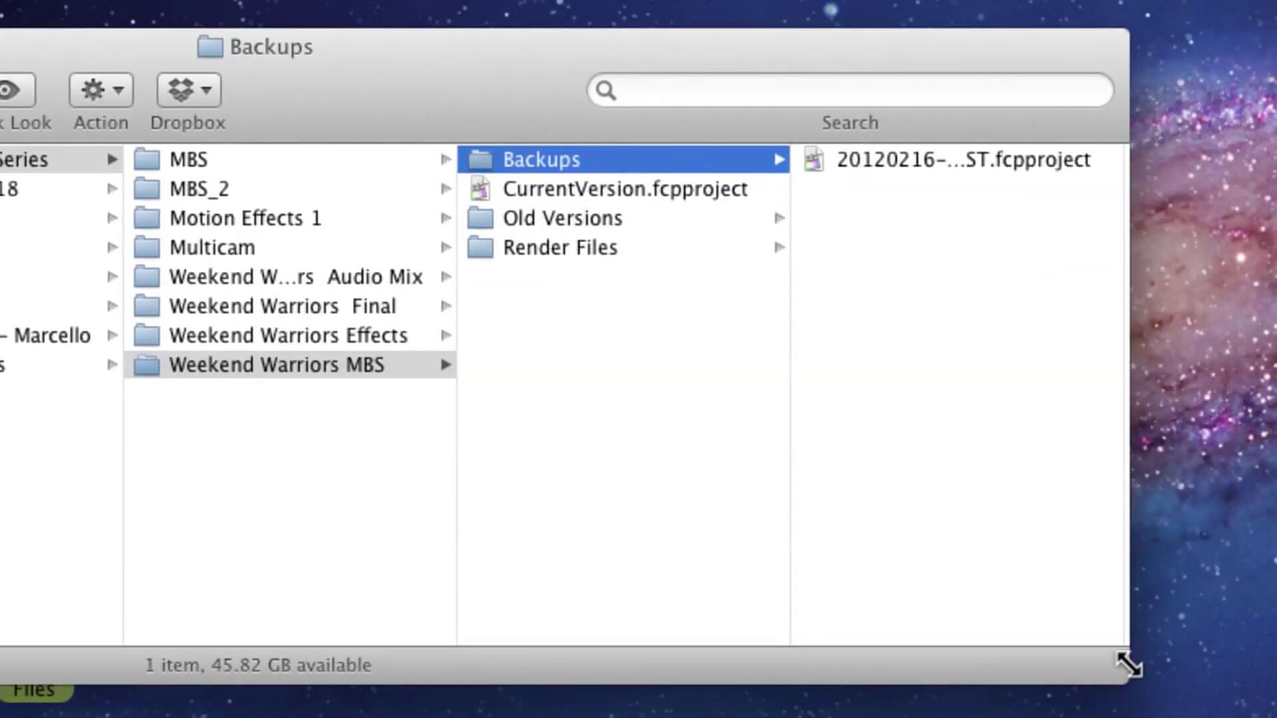
left_click_drag(1130, 661, 1226, 576)
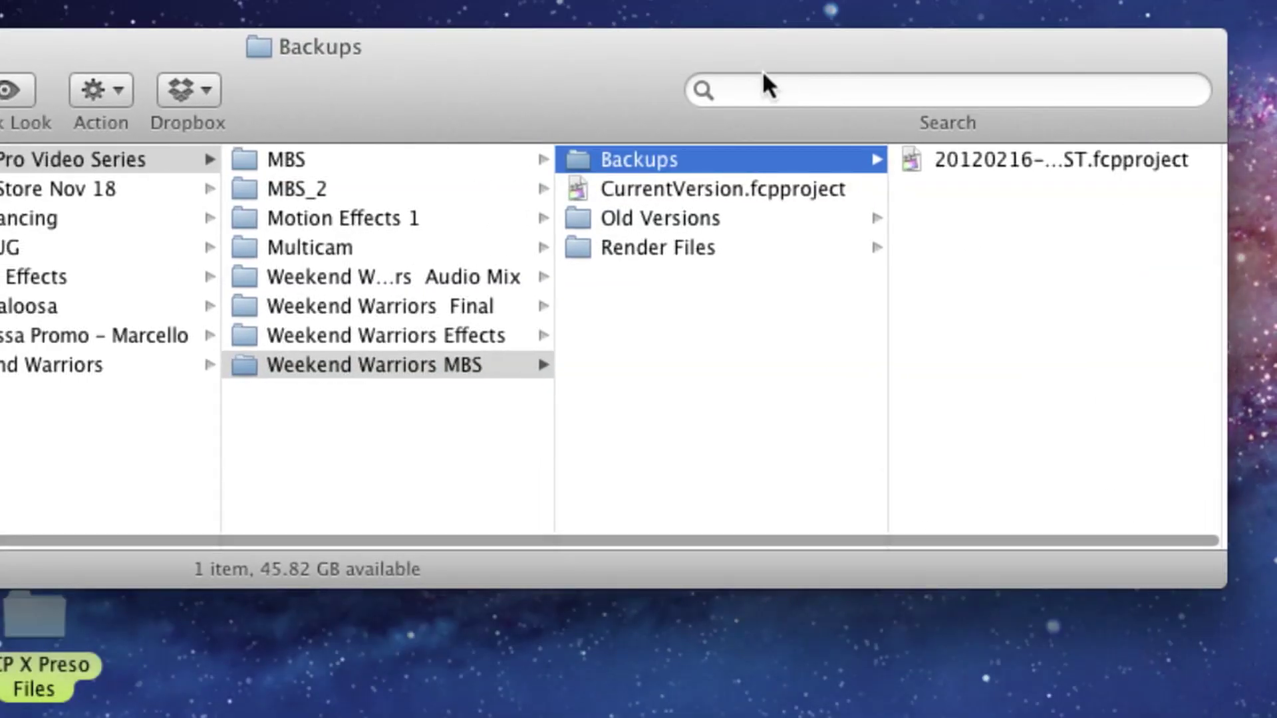
left_click_drag(762, 69, 649, 70)
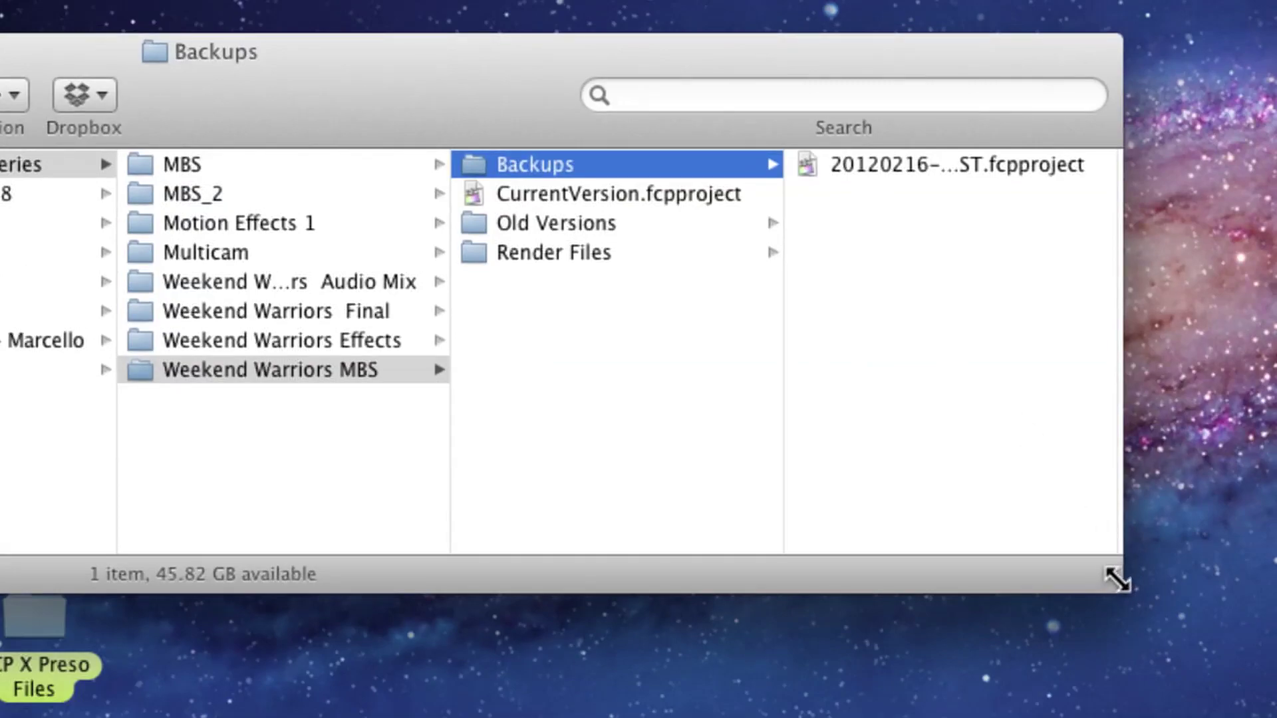
left_click_drag(1117, 580, 1230, 604)
left_click_drag(1083, 508, 1248, 508)
left_click_drag(855, 62, 787, 58)
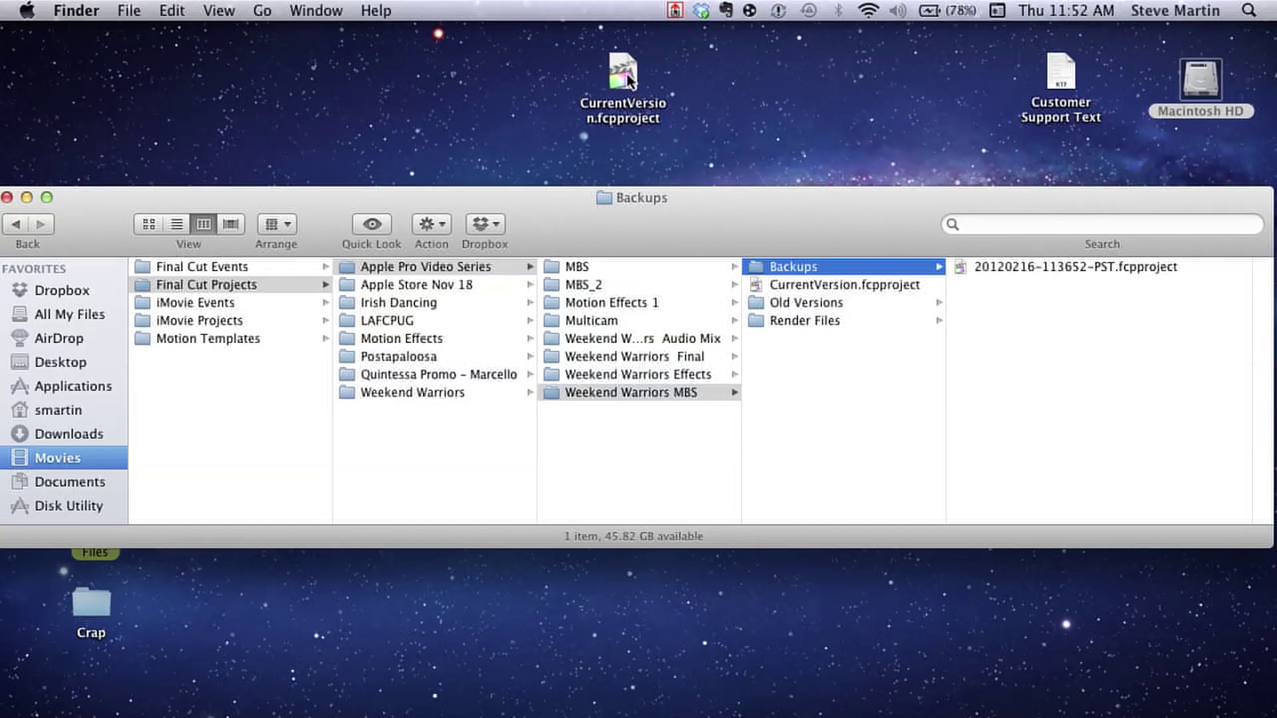
left_click(629, 79)
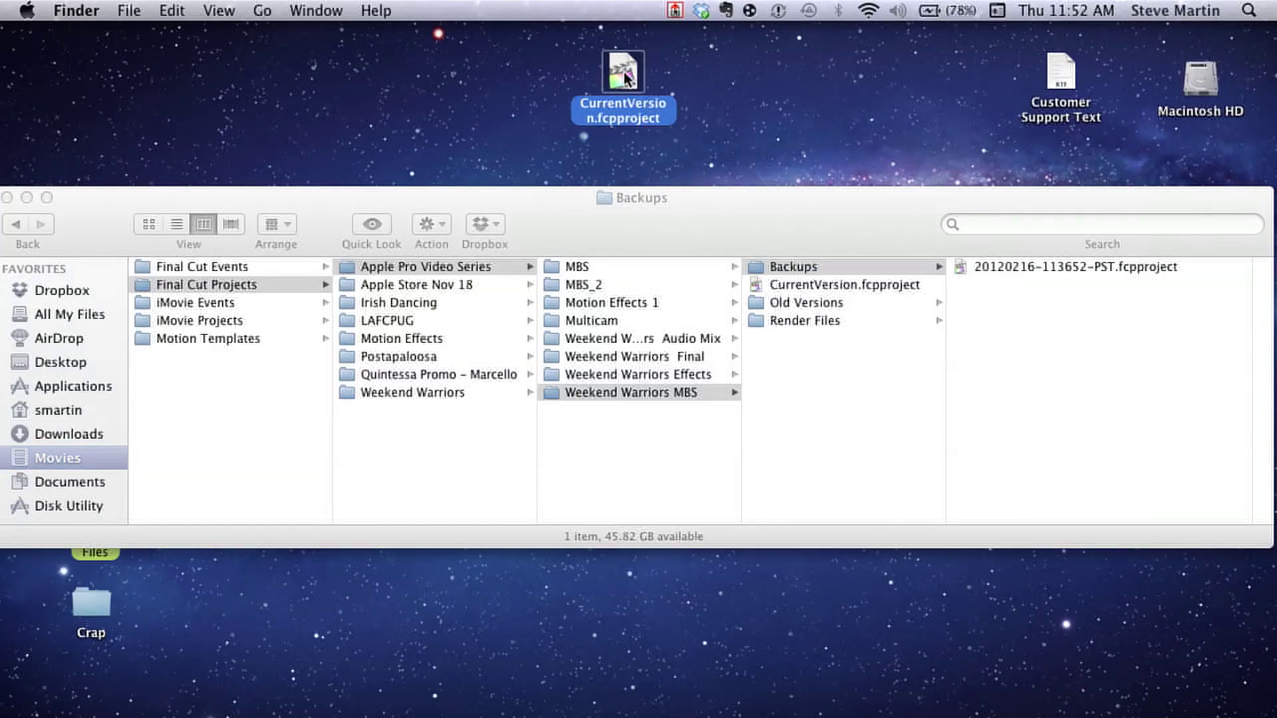
- Open the desktop CurrentVersion.fcpproject with TextEdit via Open With › Other
right_click(626, 78)
mouse_move(758, 107)
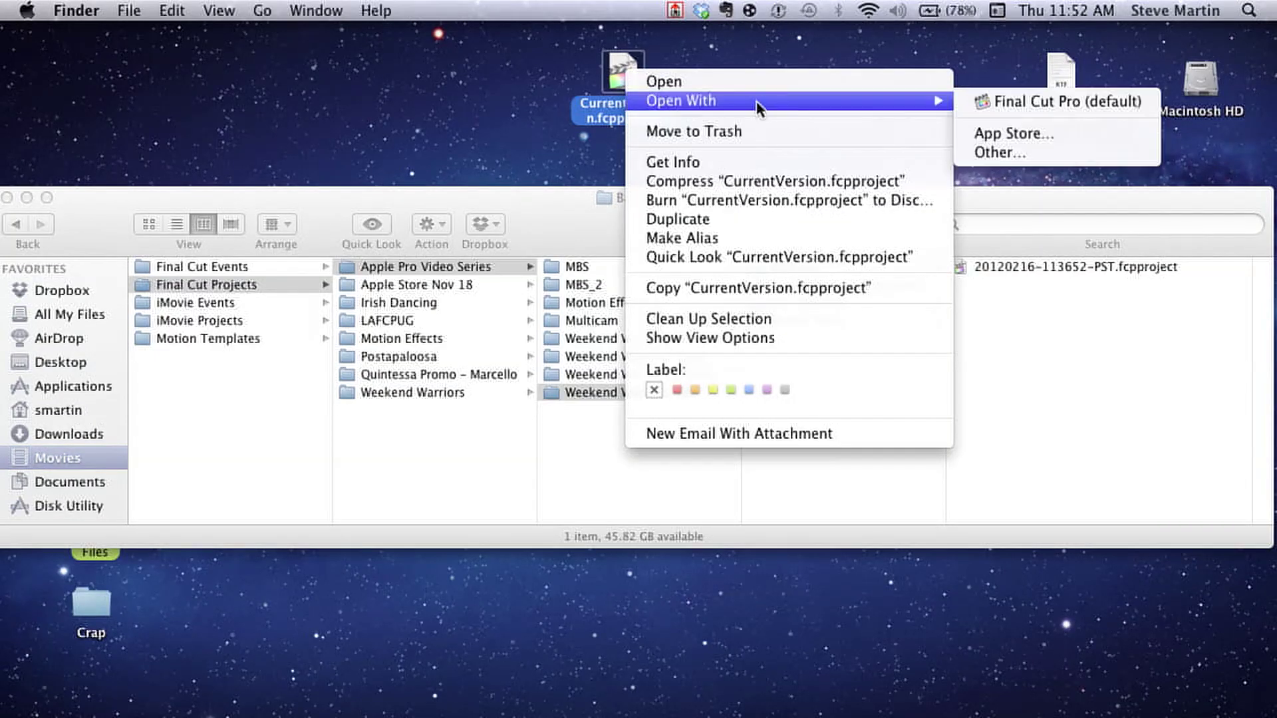
left_click(1031, 151)
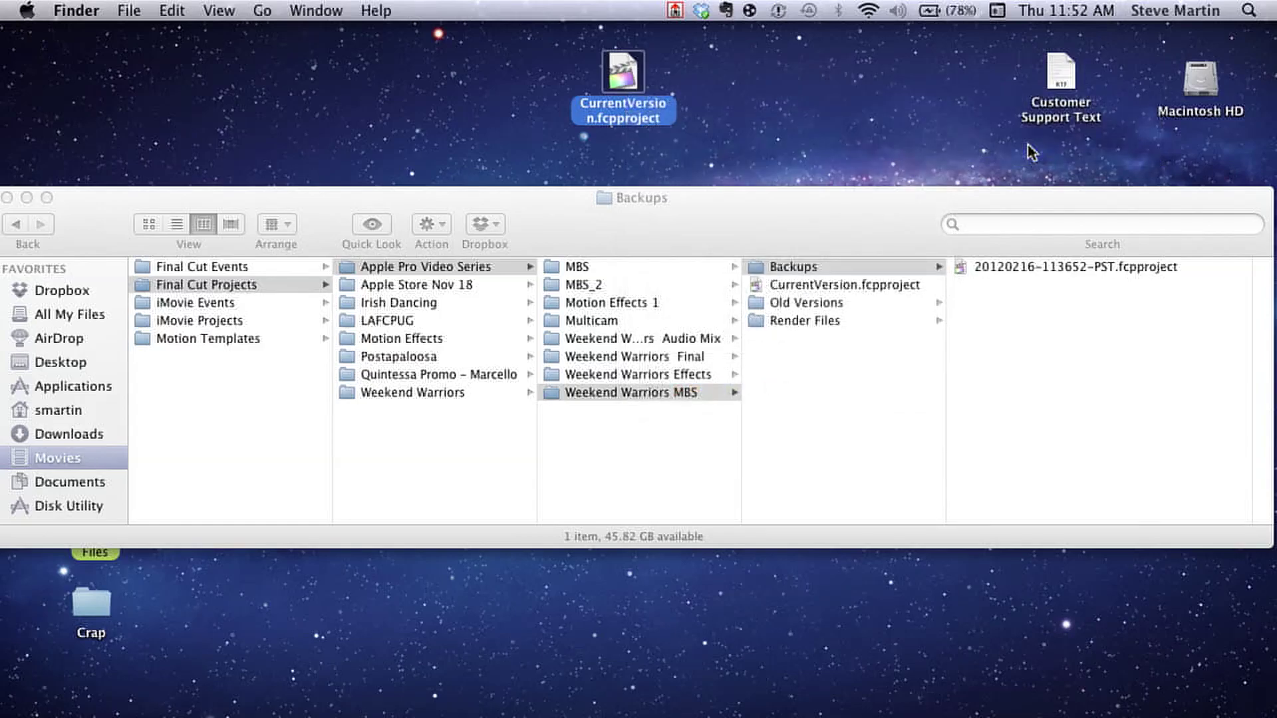
scroll(590, 288, "down", 20)
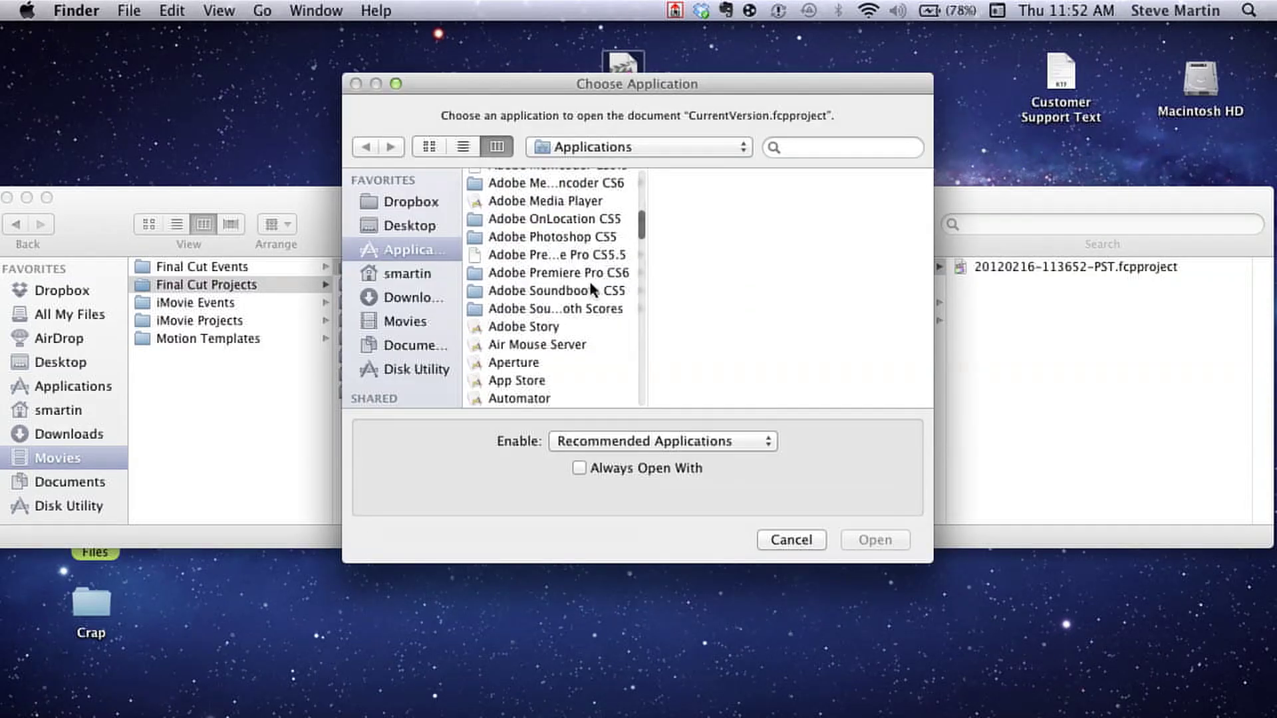
scroll(590, 288, "down", 5)
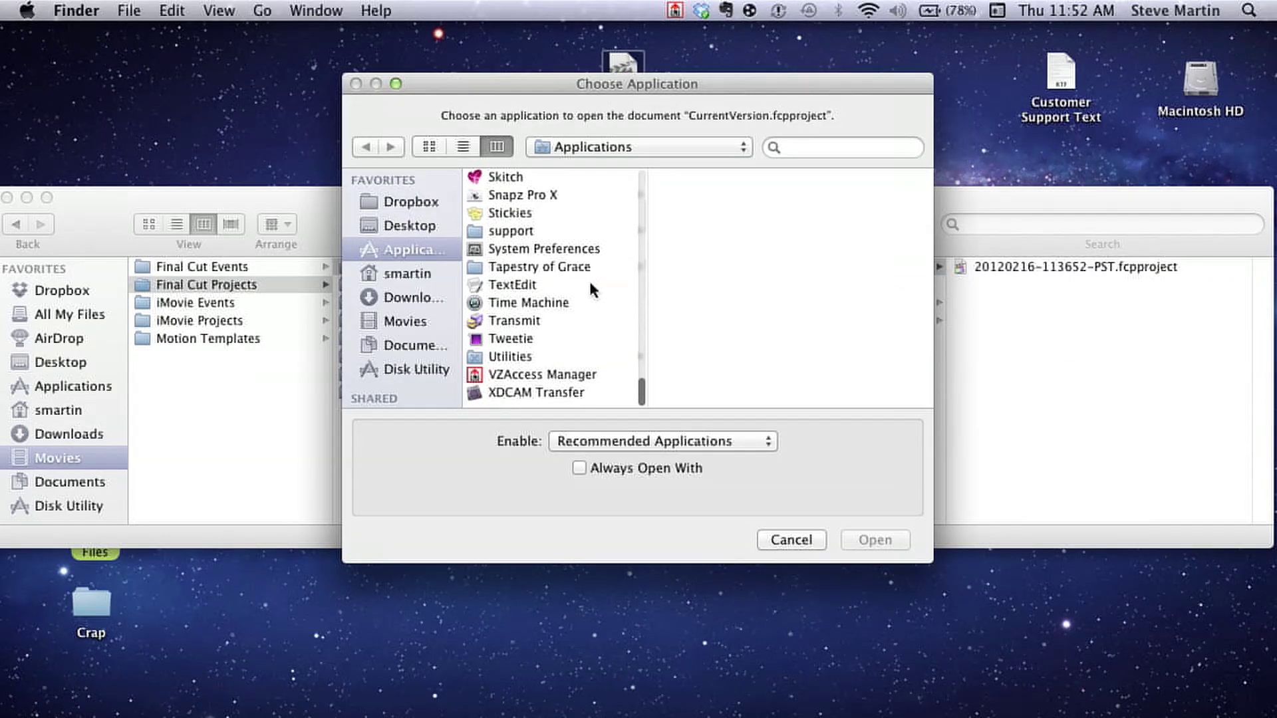
left_click(536, 291)
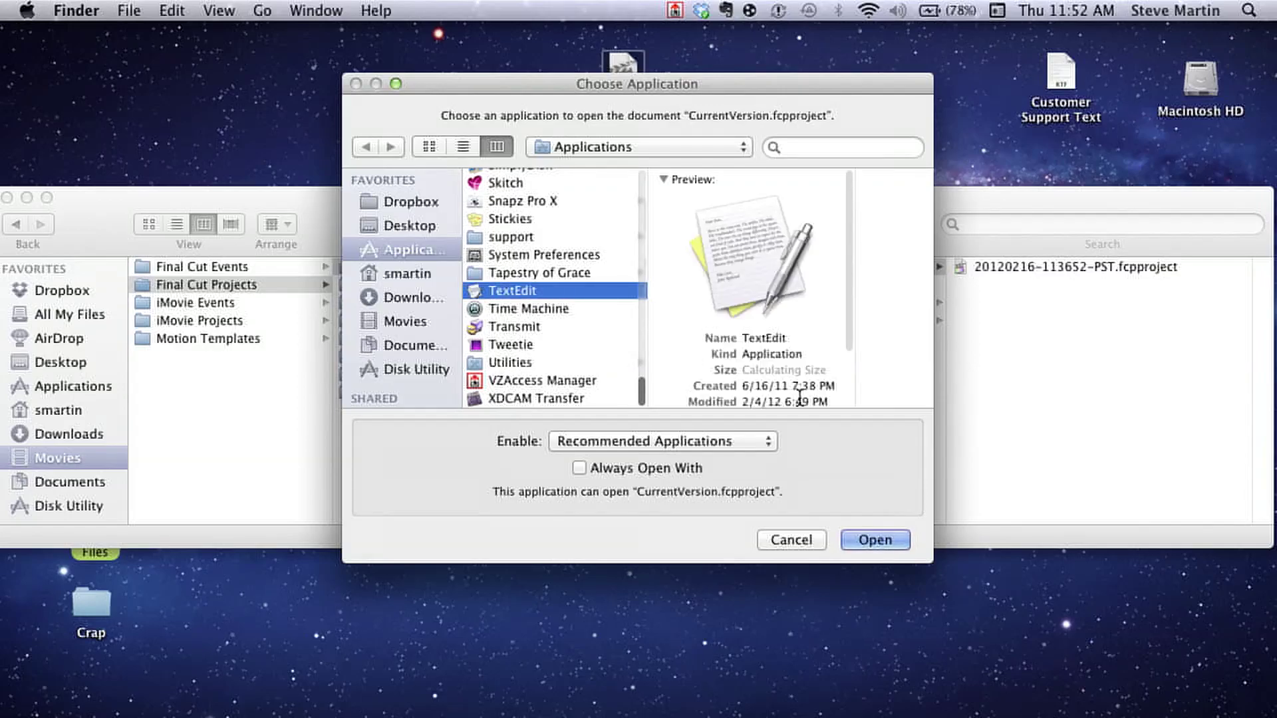
left_click(875, 540)
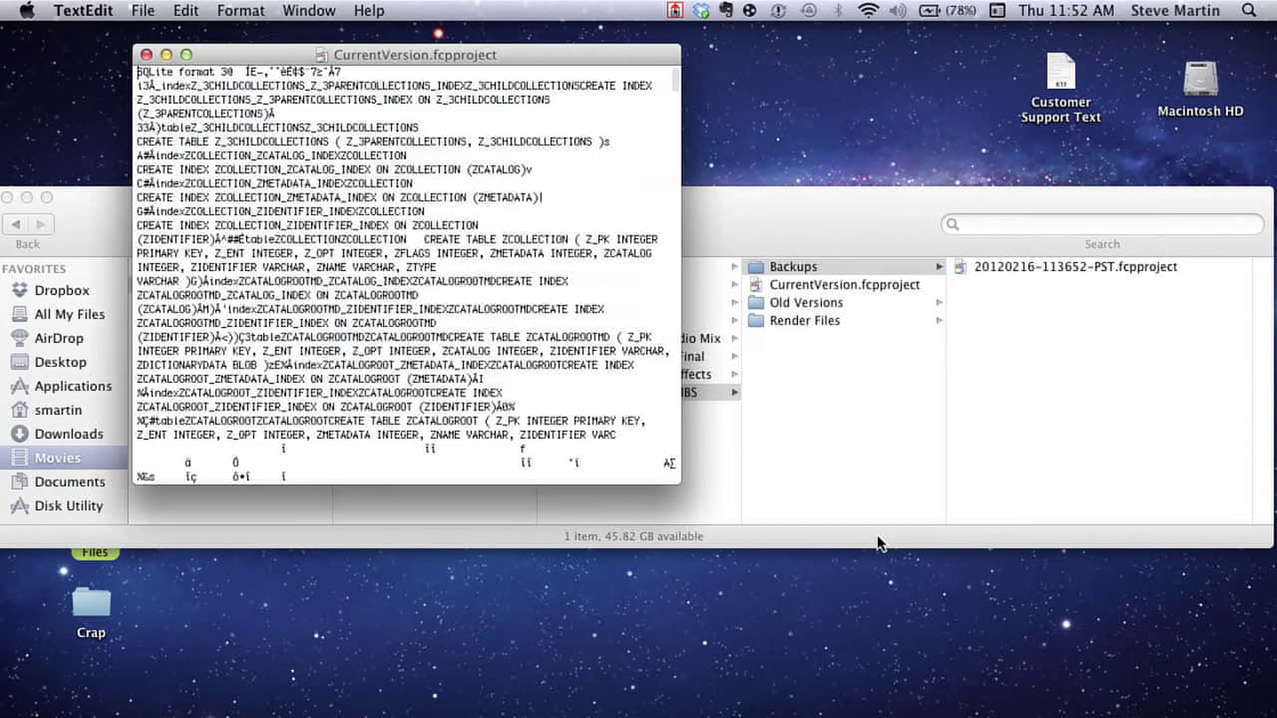
- Select the SQLite header text at the top of the file, then return to Finder
scroll(478, 201, "down", 15)
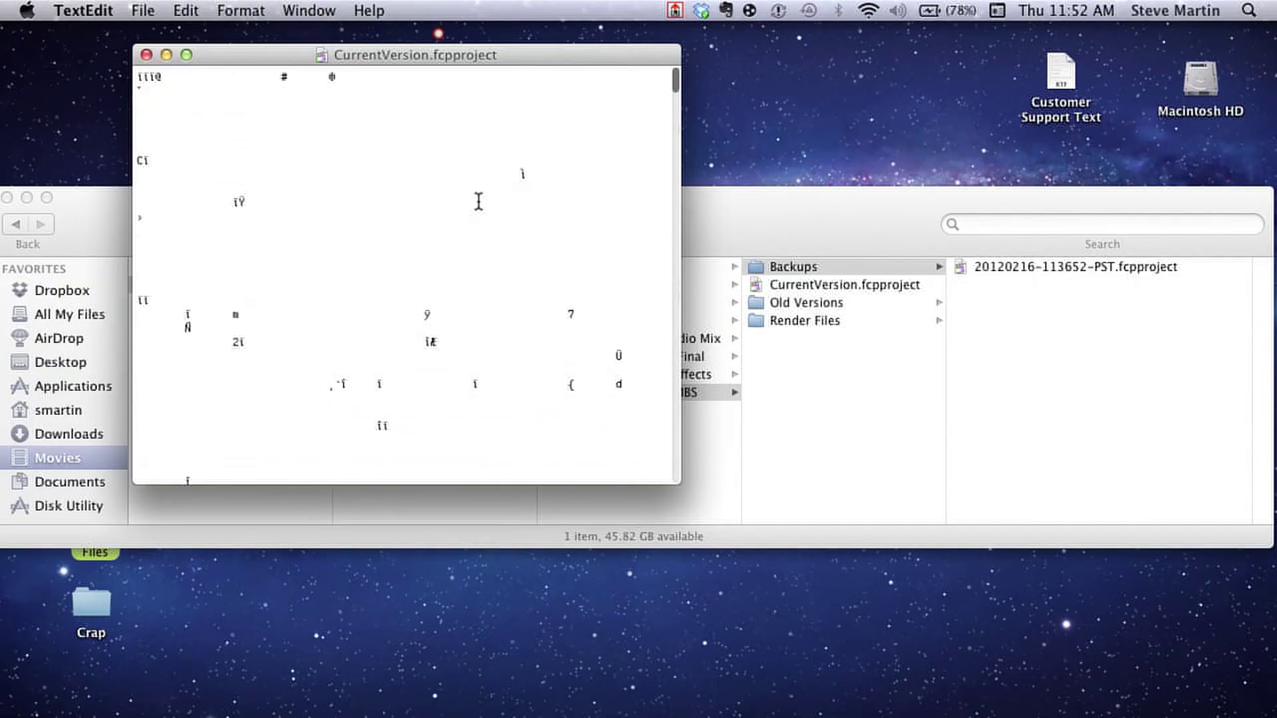
scroll(478, 202, "down", 20)
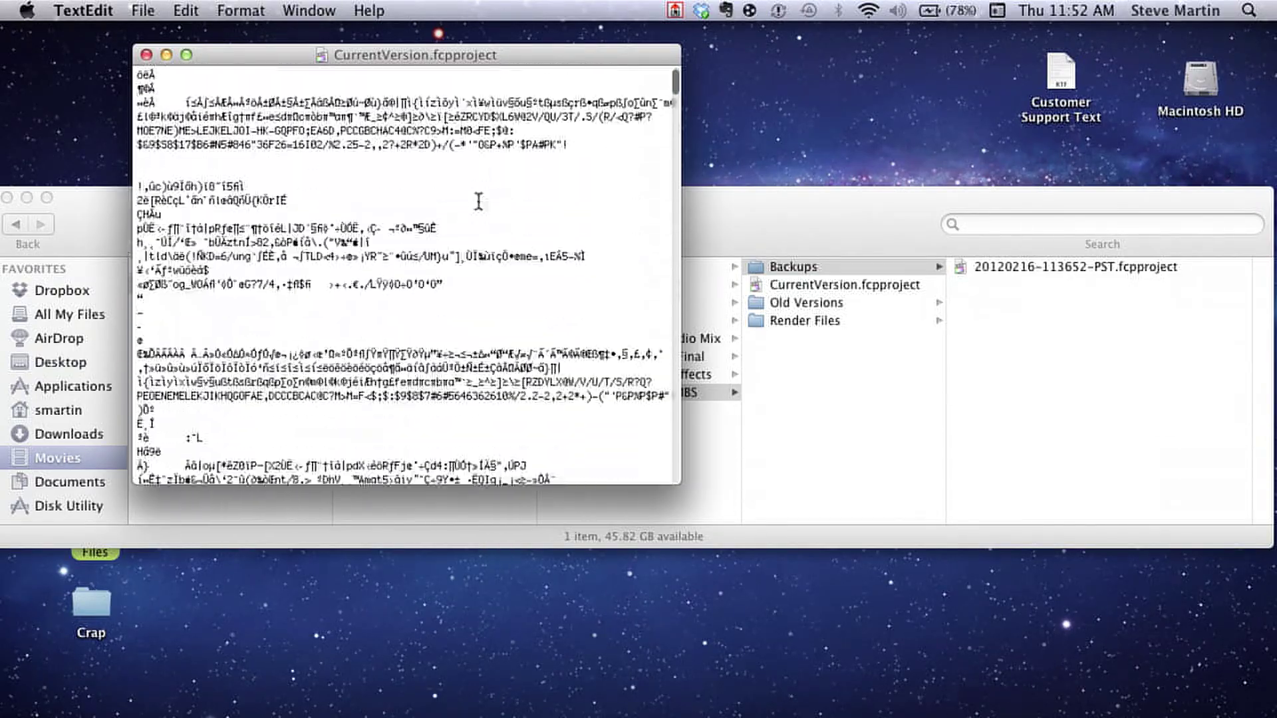
scroll(480, 196, "up", 20)
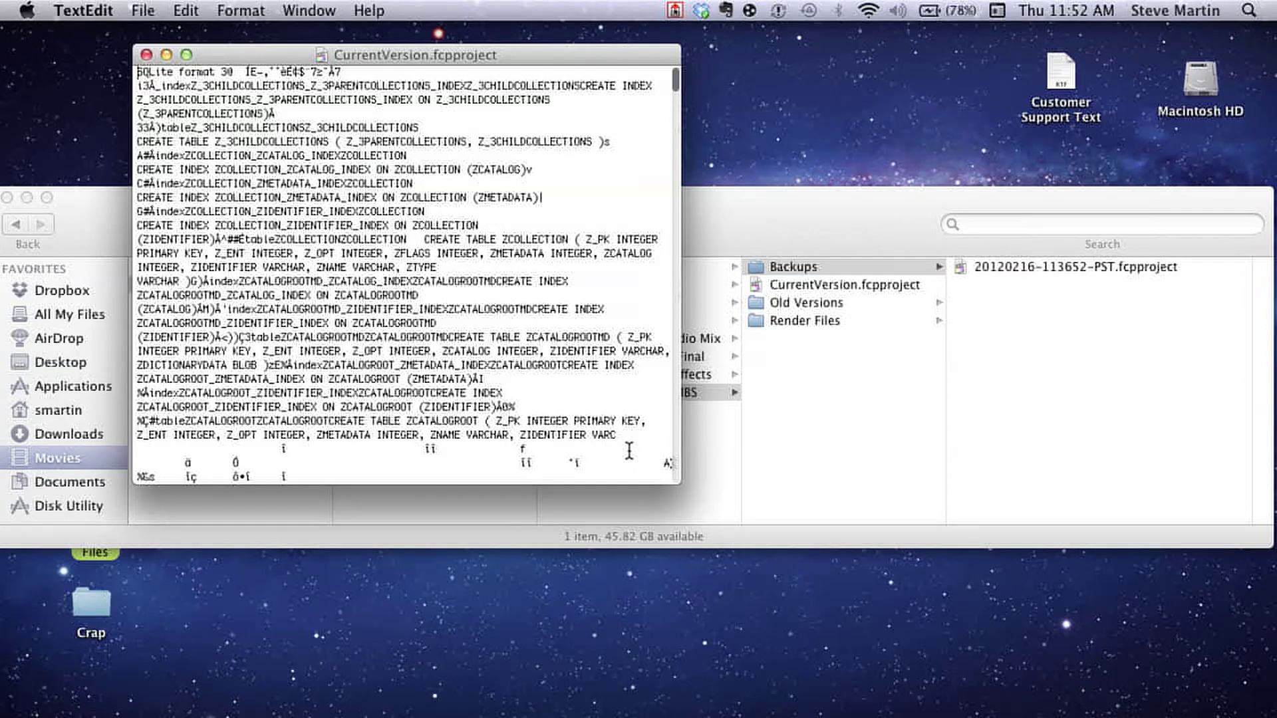
left_click_drag(629, 451, 162, 47)
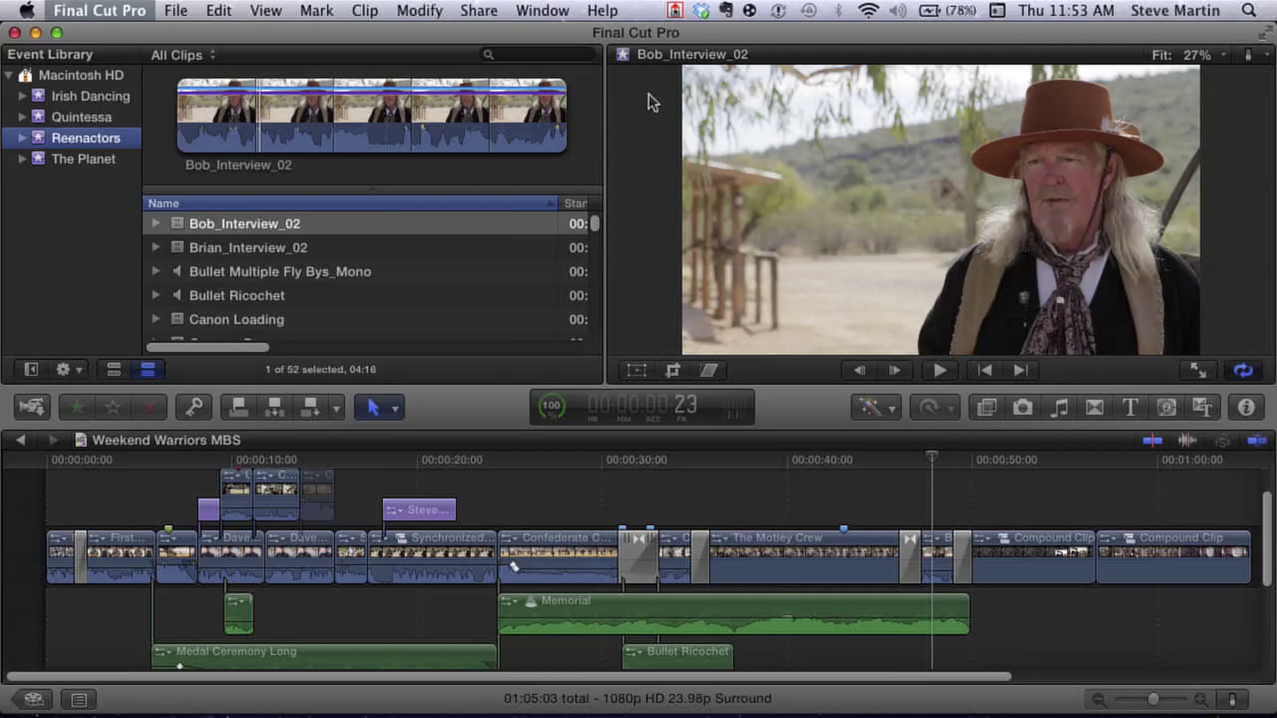
key("super+h")
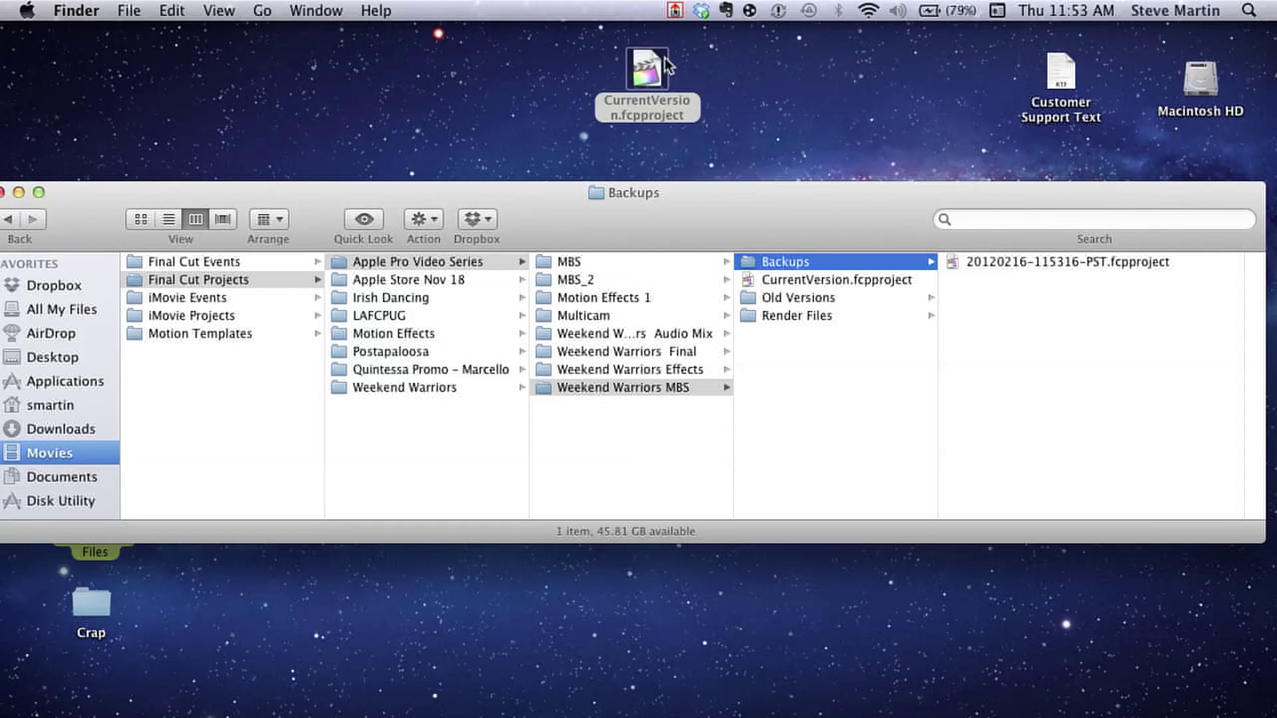
- Replace Weekend Warriors MBS's project file with the desktop CurrentVersion.fcpproject copy
left_click_drag(633, 70, 827, 421)
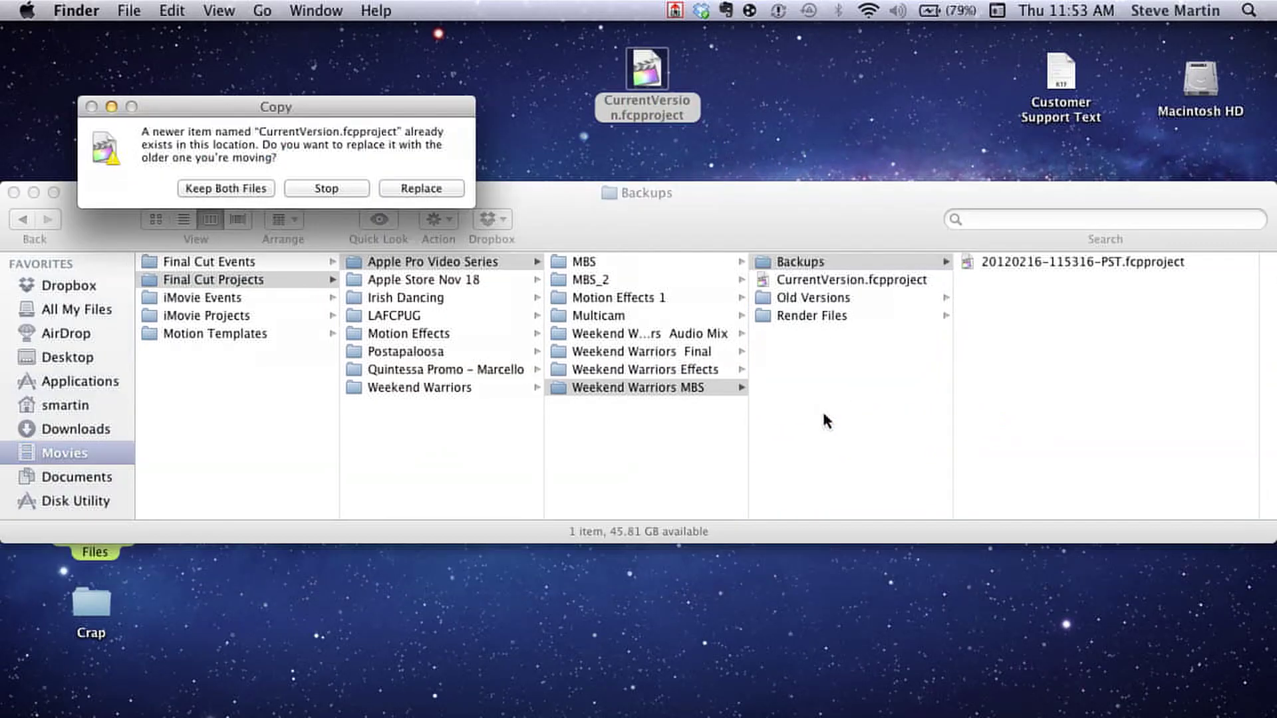
left_click(403, 189)
mouse_move(758, 706)
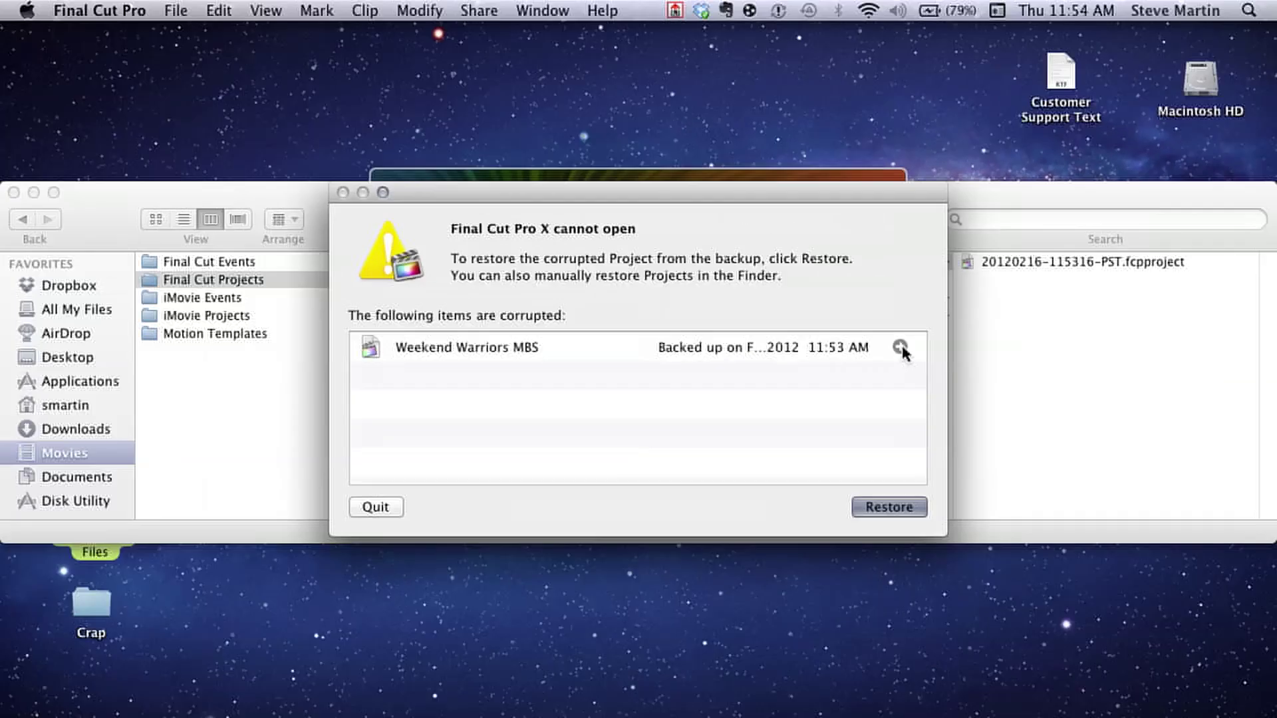
- Reveal the corrupted Weekend Warriors MBS project folder in a new Finder window
left_click(900, 346)
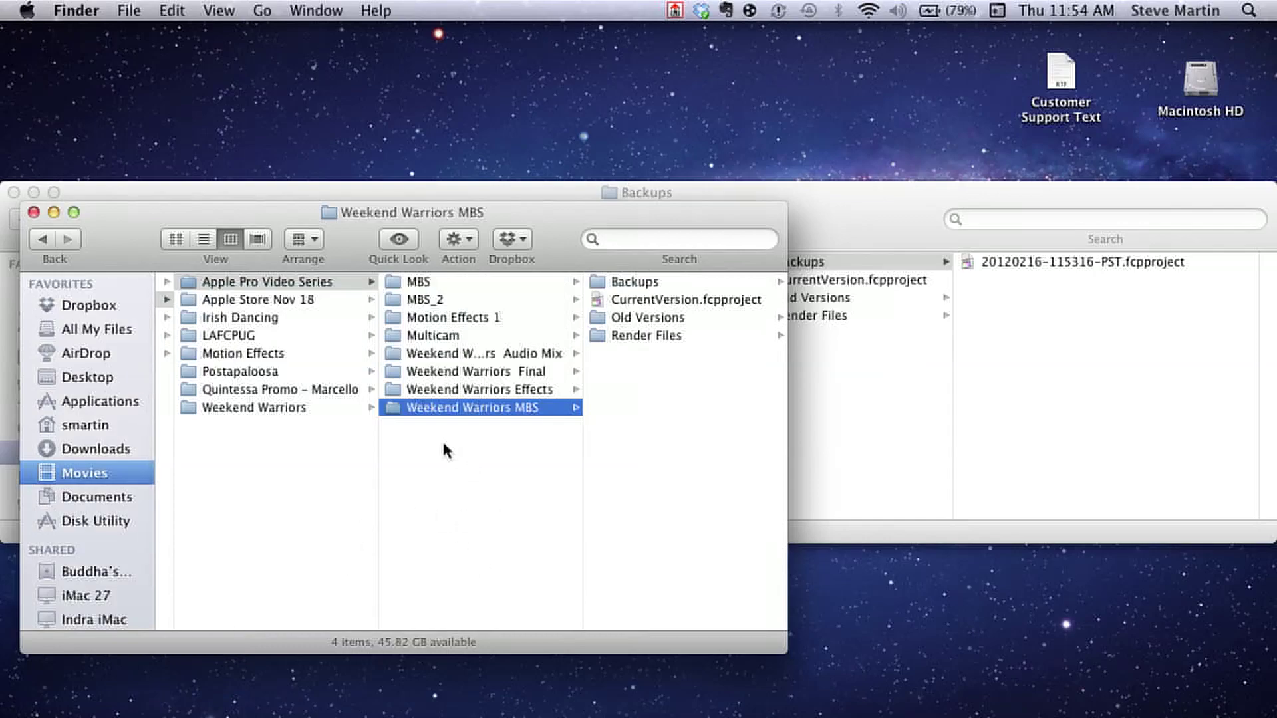